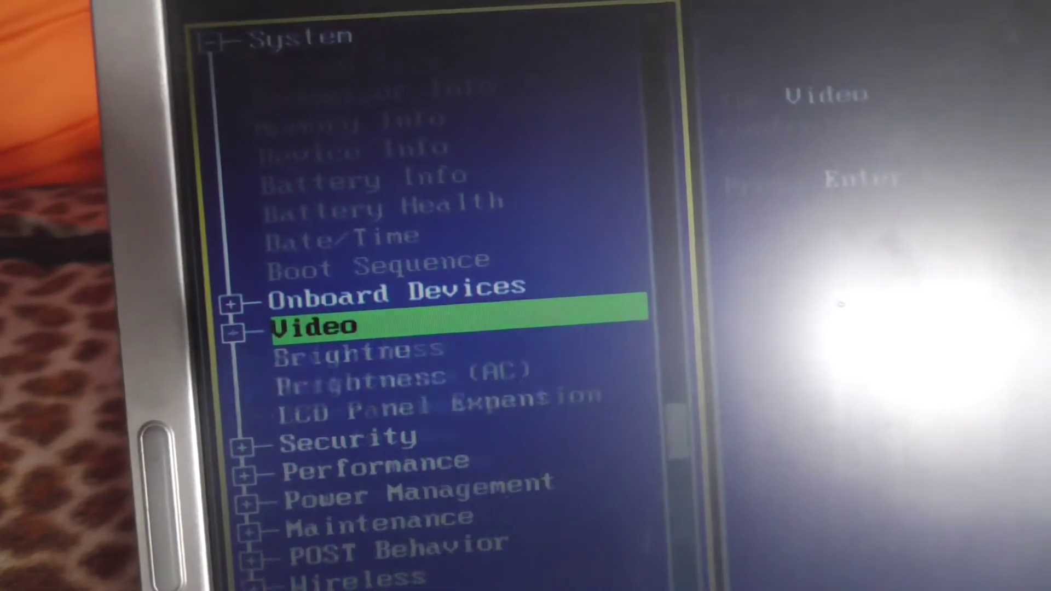
Move down the Video settings to LCD Panel Expansion and set it to Off
key("Down")
key("Down")
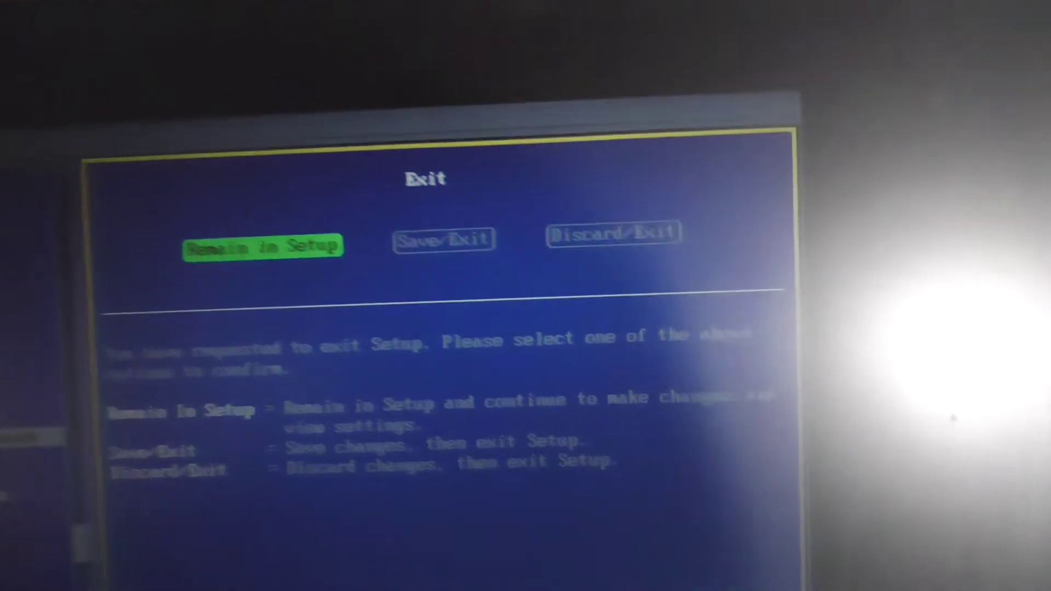
Select Save/Exit to keep the LCD Panel Expansion change and reboot into Windows XP
key("Right")
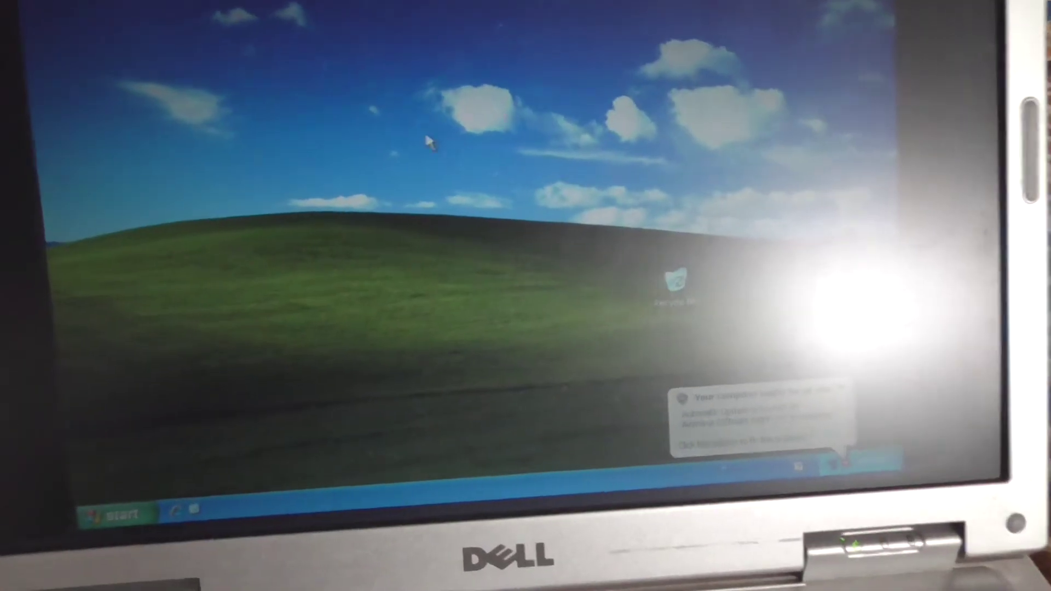
Bring up the desktop context menu to reach Display Properties and the 1024x768 resolution
right_click(478, 209)
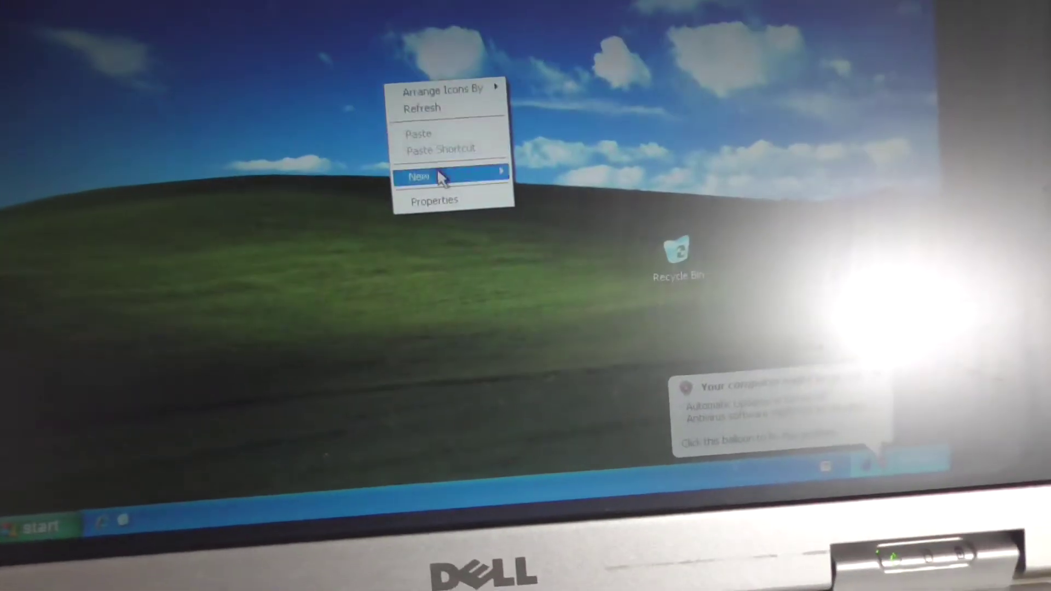